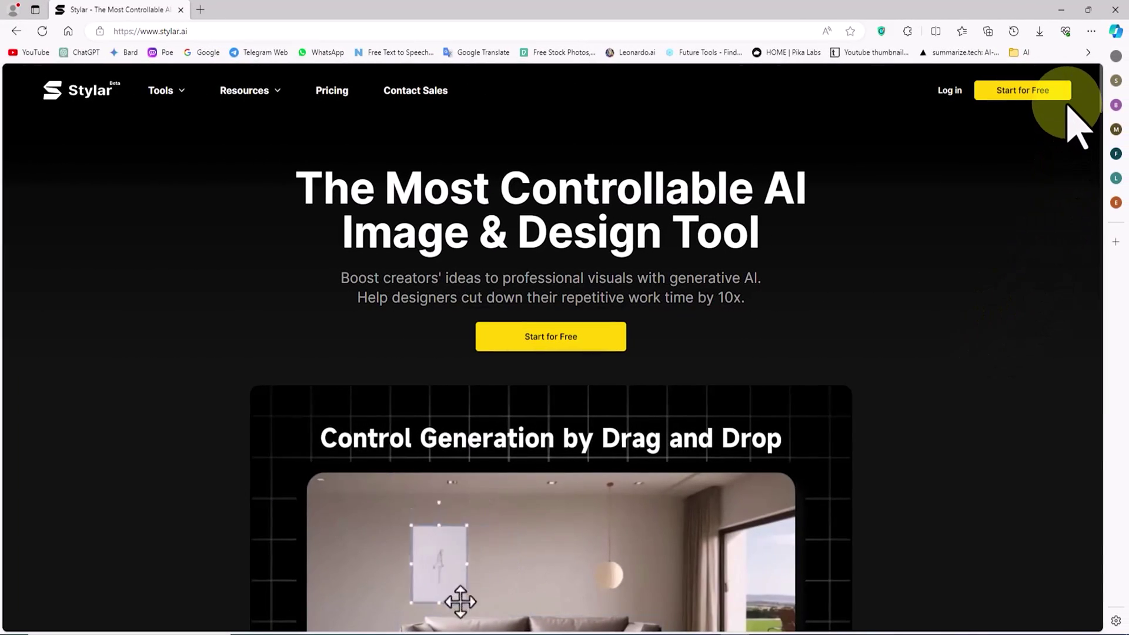
Create a new project named 'ImanGlobal' with a square 1:1 1536 × 1536 canvas.
{"action": "left_click", "coordinate": [1061, 93]}
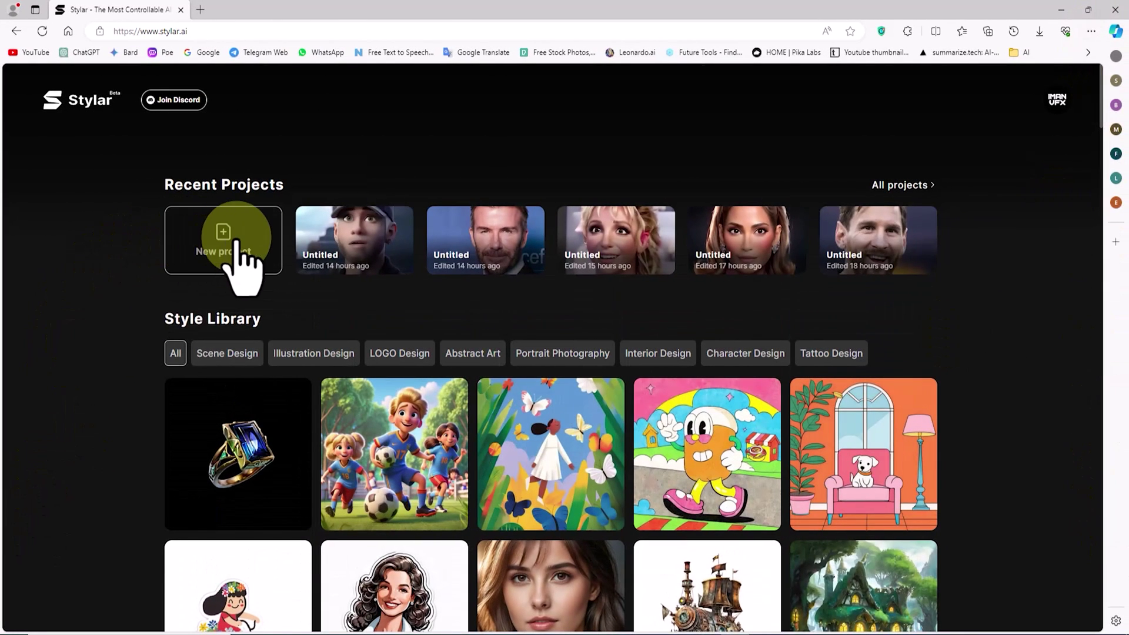
{"action": "left_click", "coordinate": [204, 241]}
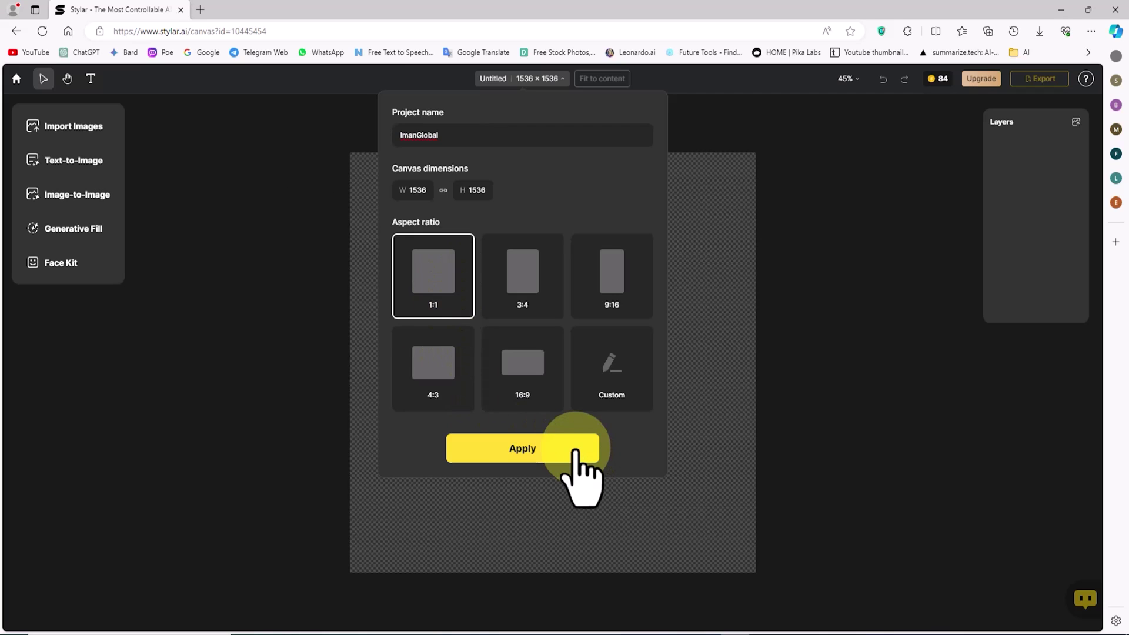
{"action": "left_click", "coordinate": [579, 540]}
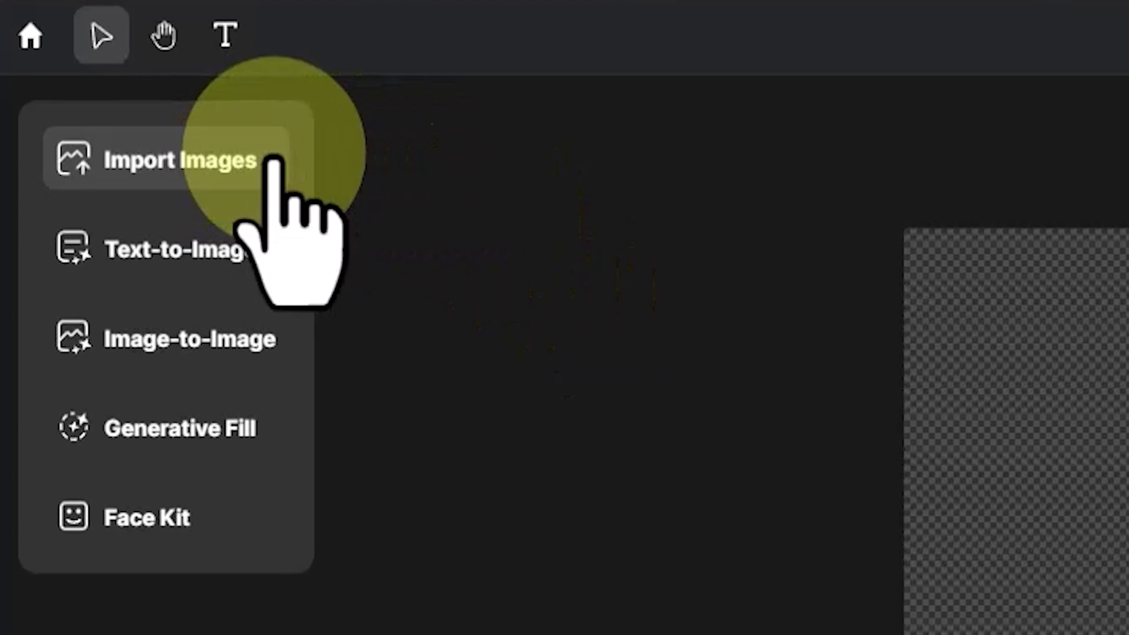
Import Neymar.jpg as Layer 1 and fit the canvas to it at 1200 × 1200.
{"action": "left_click", "coordinate": [273, 159]}
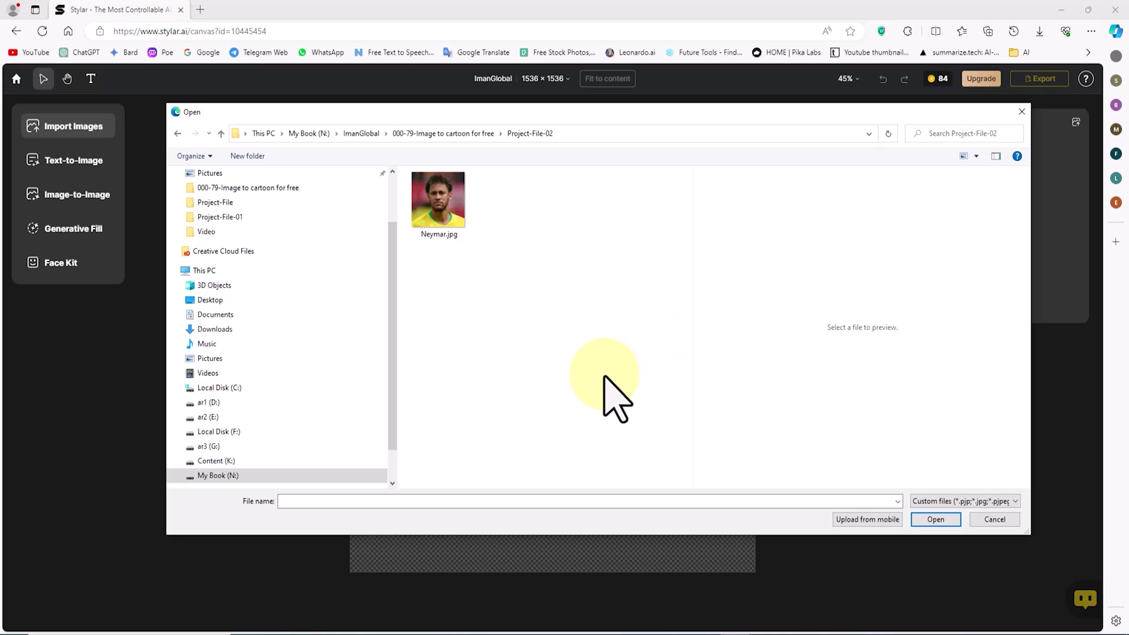
{"action": "left_click", "coordinate": [438, 197]}
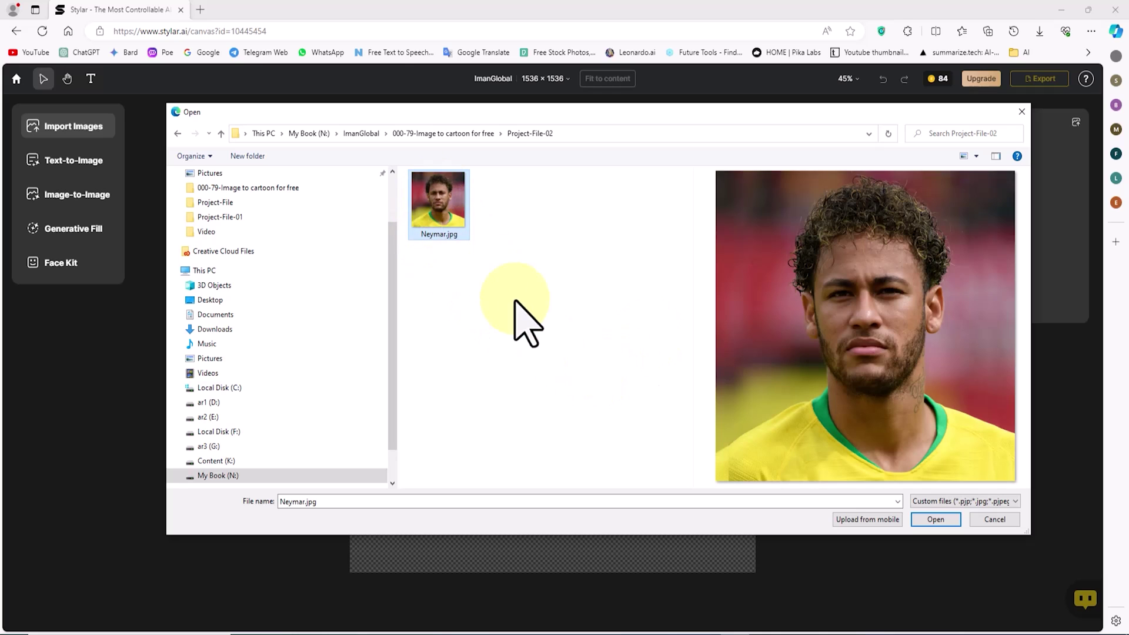
{"action": "left_click", "coordinate": [954, 521]}
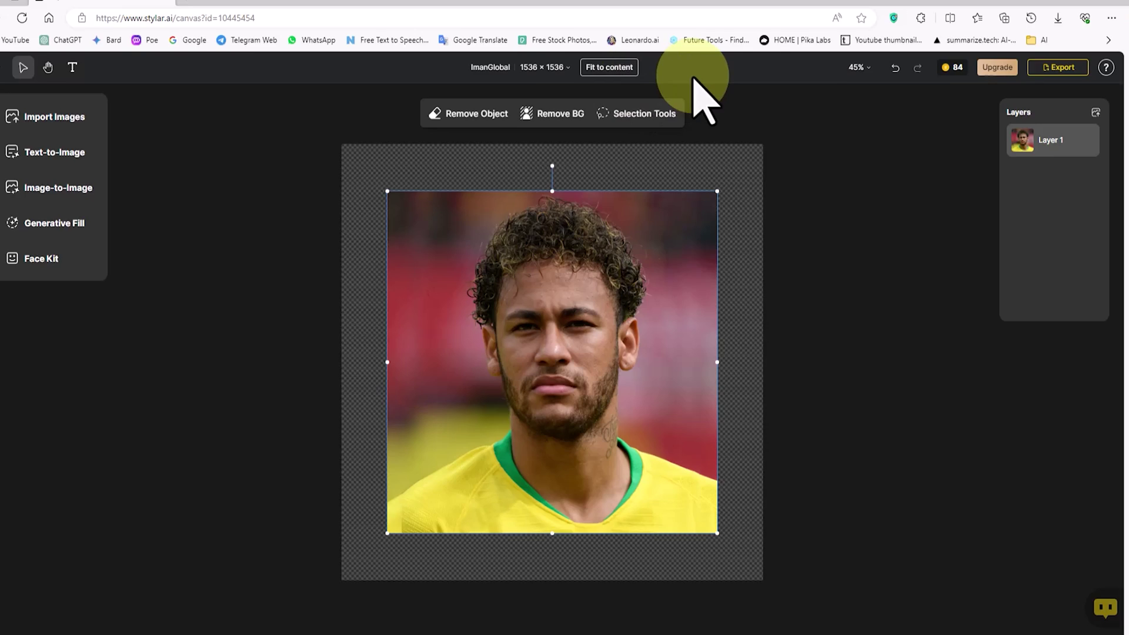
{"action": "left_click", "coordinate": [623, 68]}
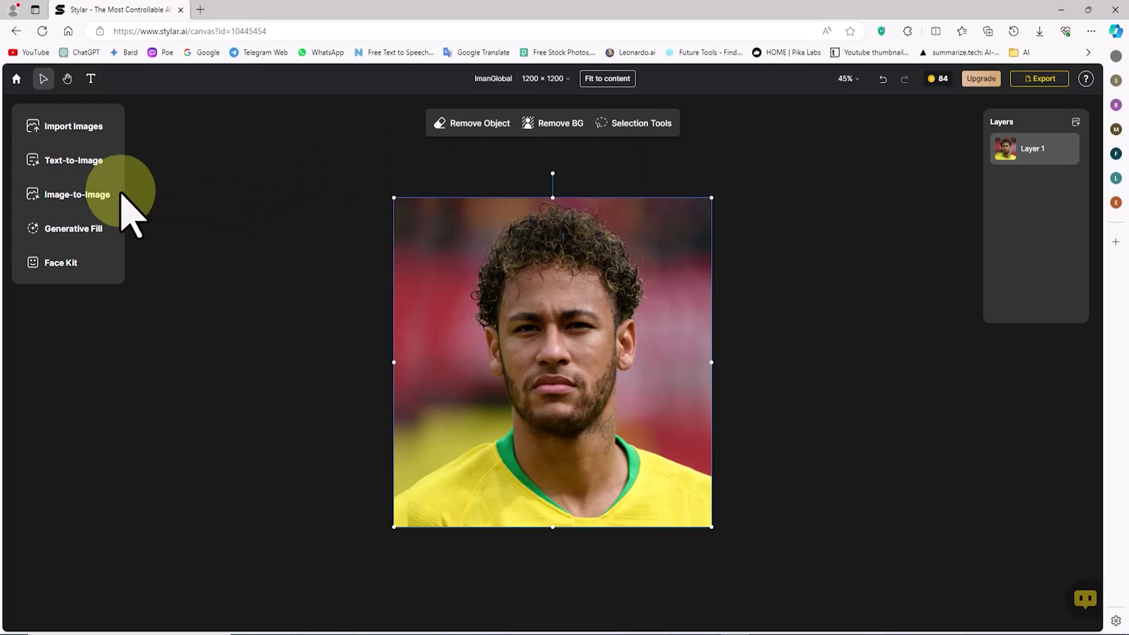
In Image-to-Image, replace the auto-generated prompt with 'Neymar'.
{"action": "left_click", "coordinate": [92, 200]}
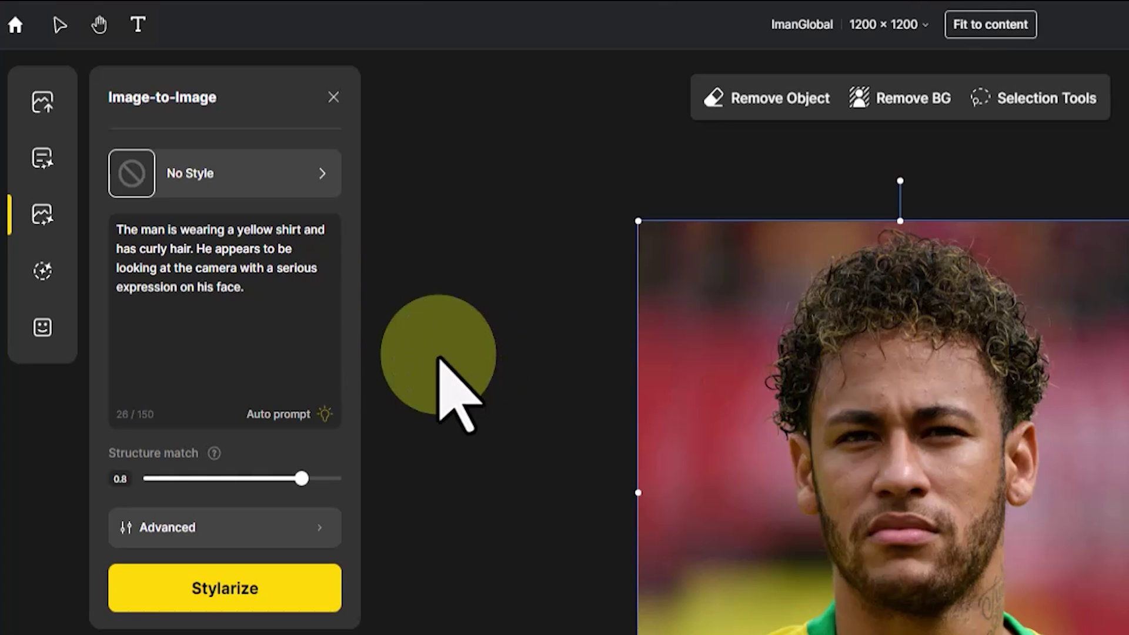
{"action": "left_click_drag", "start_coordinate": [282, 305], "coordinate": [36, 224]}
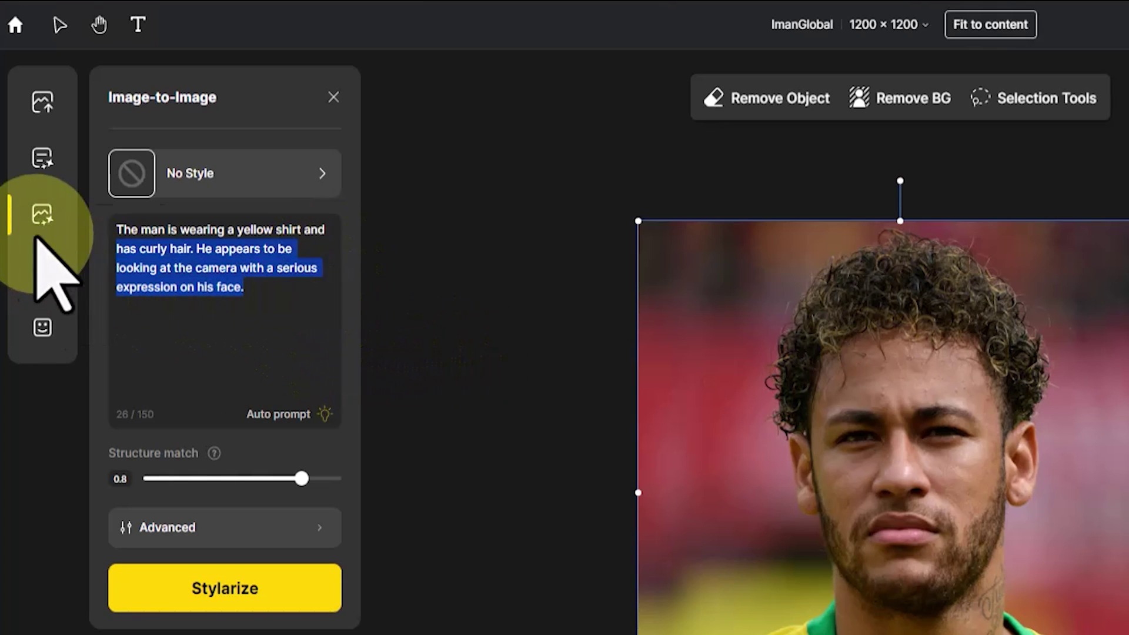
{"action": "key", "text": "BackSpace"}
{"action": "type", "text": "Neymar"}
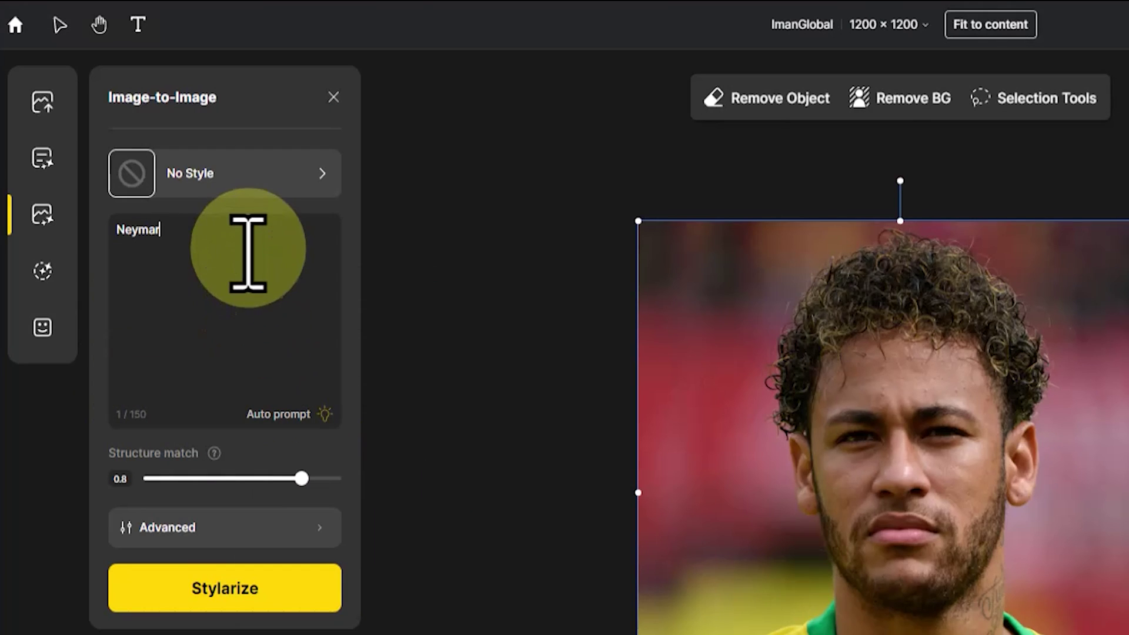
Apply the Innocent Cutie style and raise structure match from 0.8 to 1.
{"action": "left_click", "coordinate": [322, 167]}
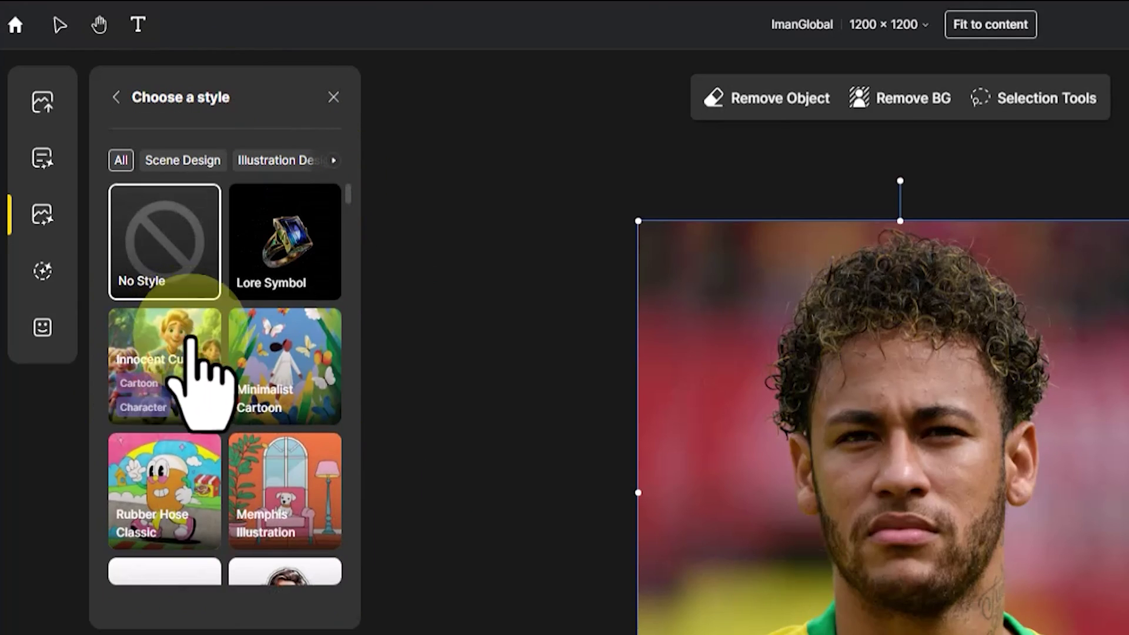
{"action": "left_click", "coordinate": [191, 383]}
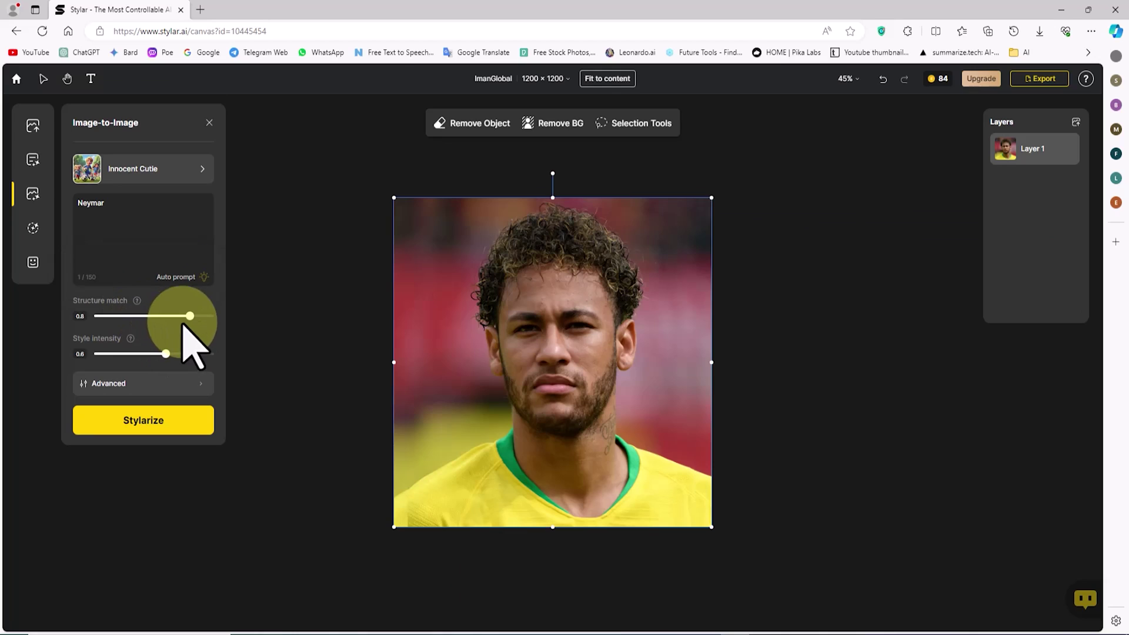
{"action": "left_click_drag", "start_coordinate": [189, 316], "coordinate": [253, 327]}
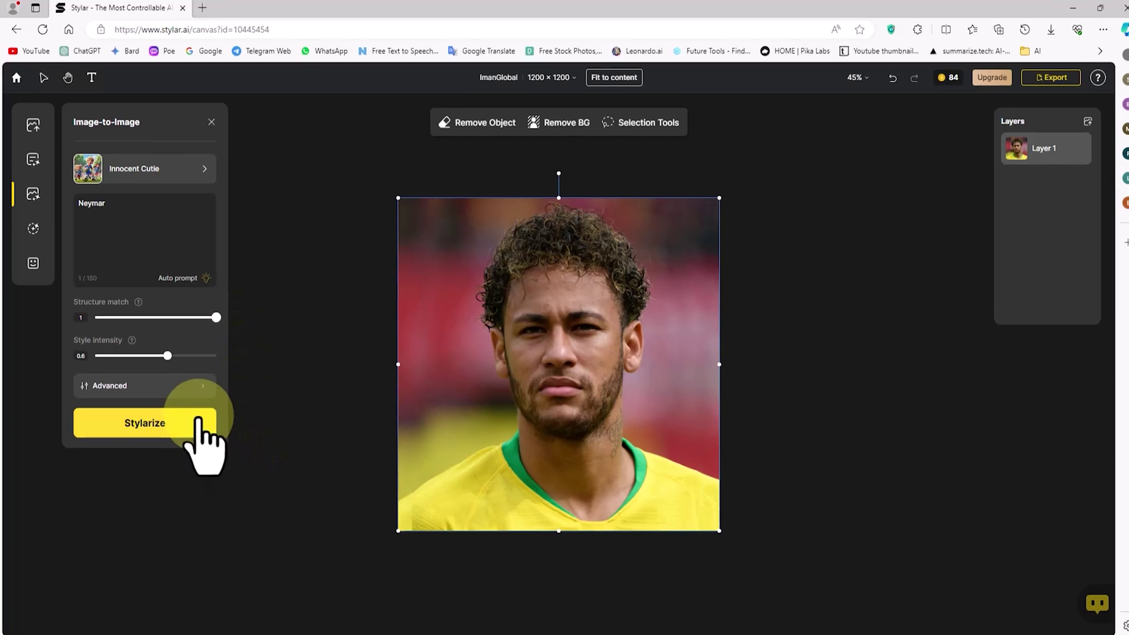
{"action": "left_click", "coordinate": [201, 386]}
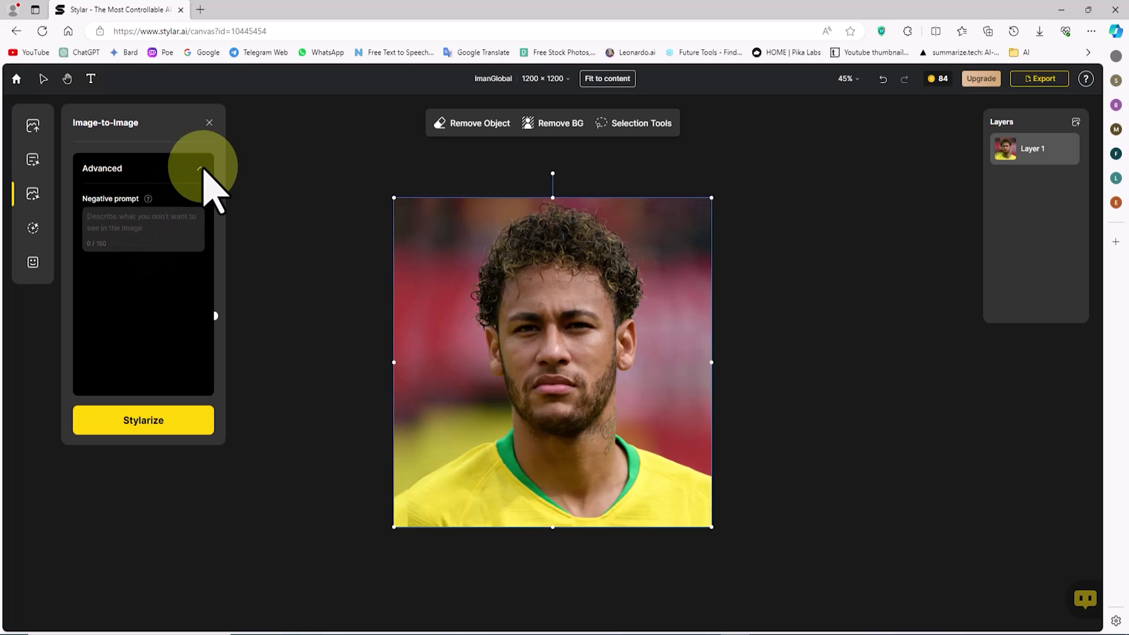
{"action": "left_click", "coordinate": [312, 162]}
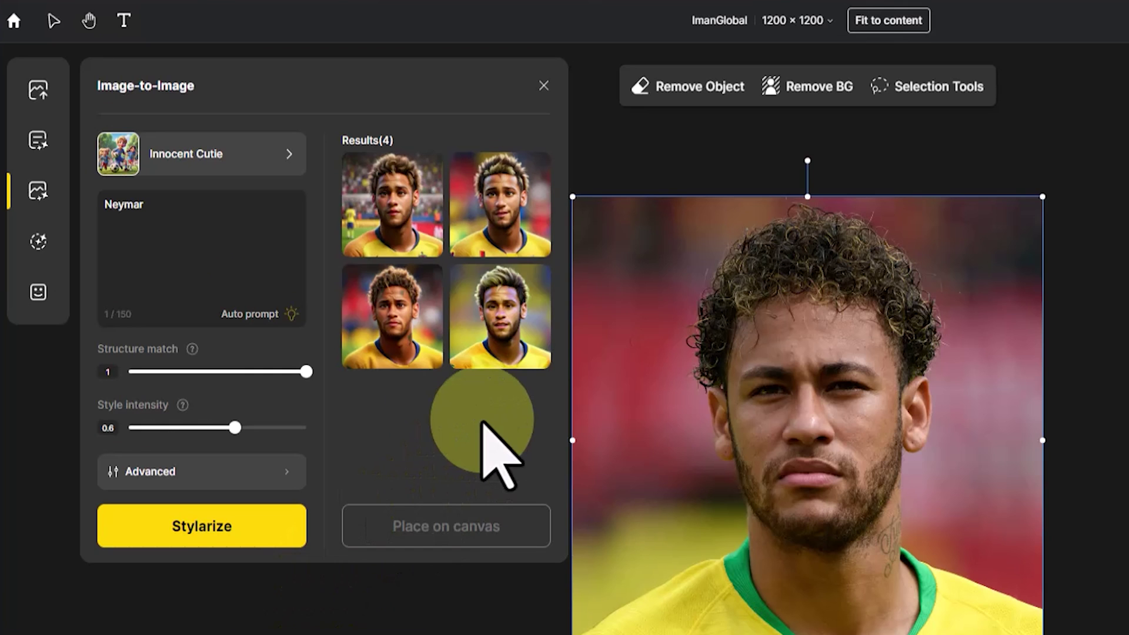
Place the third cartoon result on the canvas as Layer 2.
{"action": "mouse_move", "coordinate": [347, 301]}
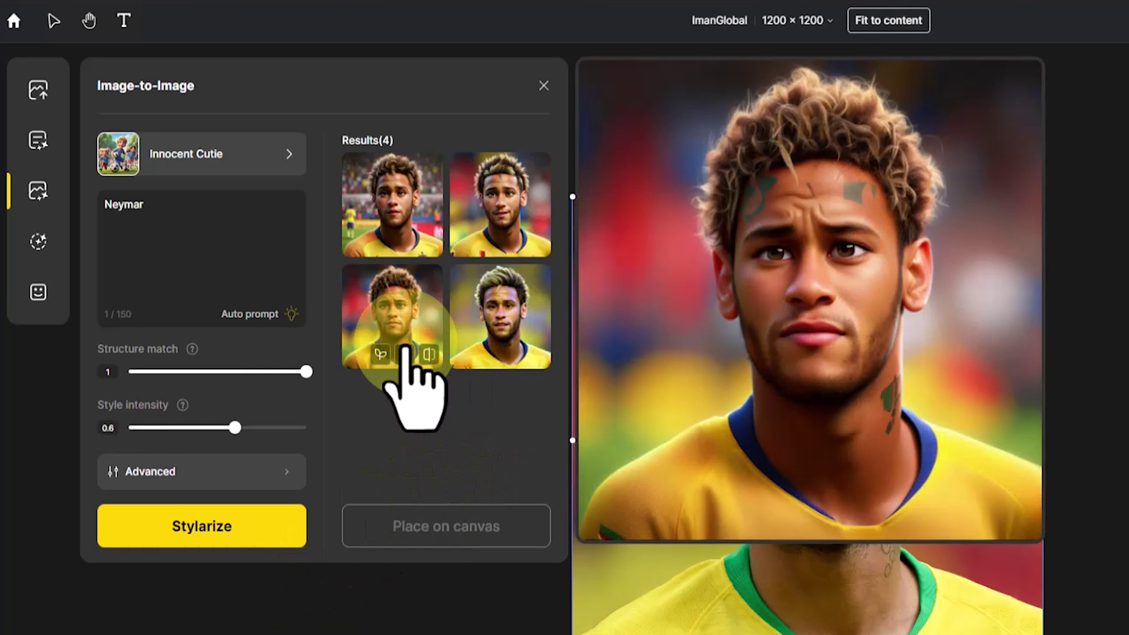
{"action": "left_click", "coordinate": [401, 302]}
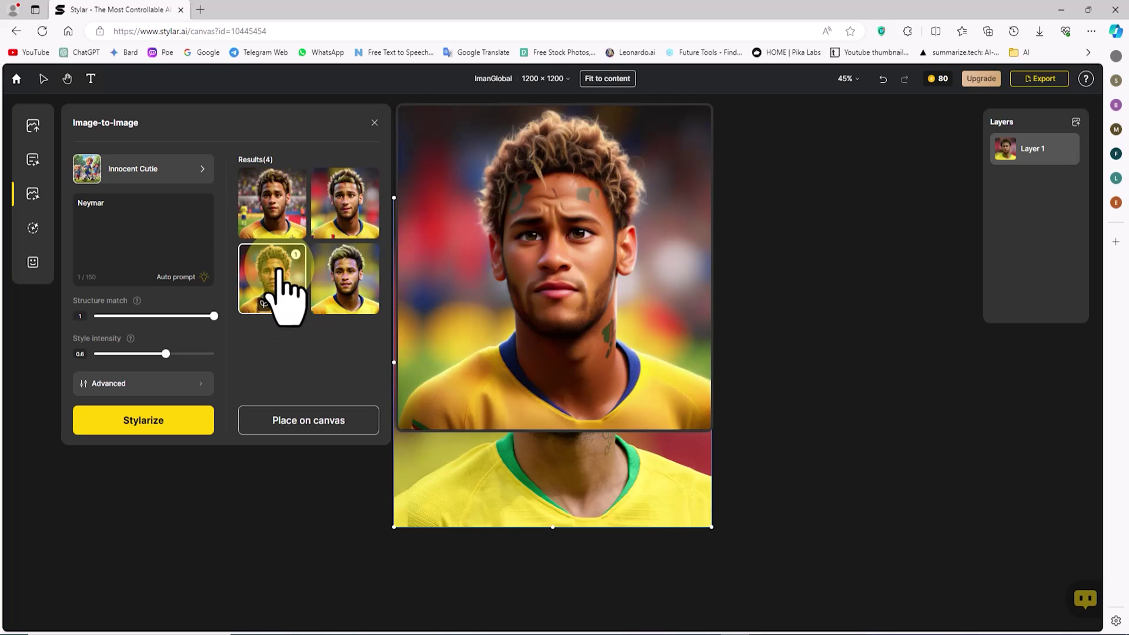
{"action": "left_click", "coordinate": [367, 421]}
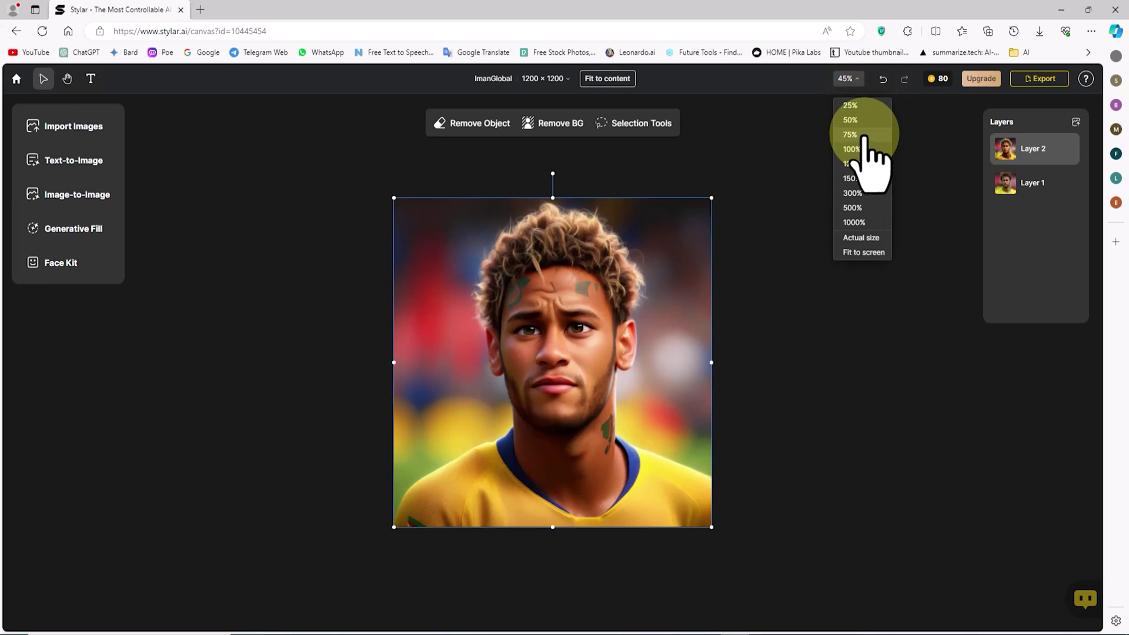
Set zoom back to 50%, hide Layer 2 and select the original photo's Layer 1.
{"action": "left_click", "coordinate": [862, 120]}
{"action": "left_click", "coordinate": [861, 82]}
{"action": "left_click", "coordinate": [860, 138]}
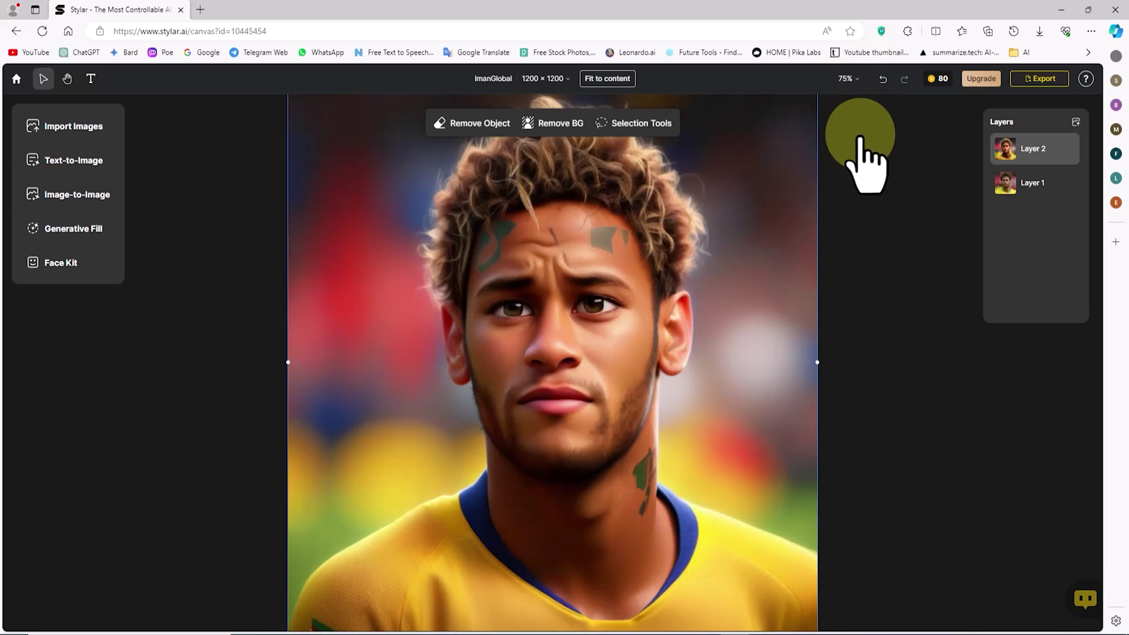
{"action": "left_click", "coordinate": [857, 82]}
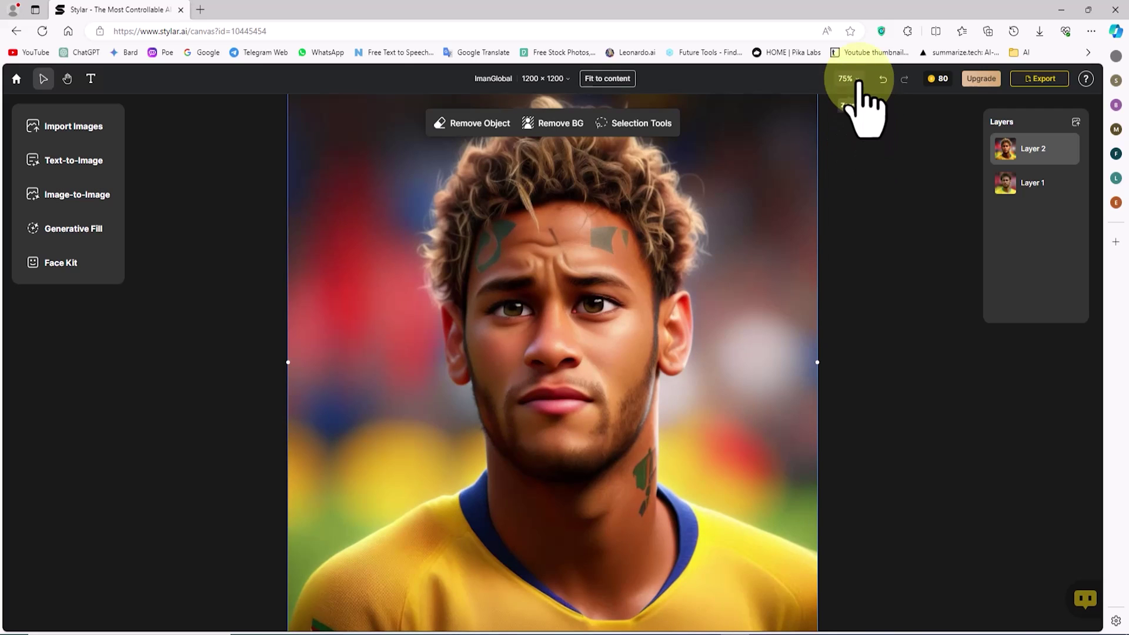
{"action": "left_click", "coordinate": [862, 121]}
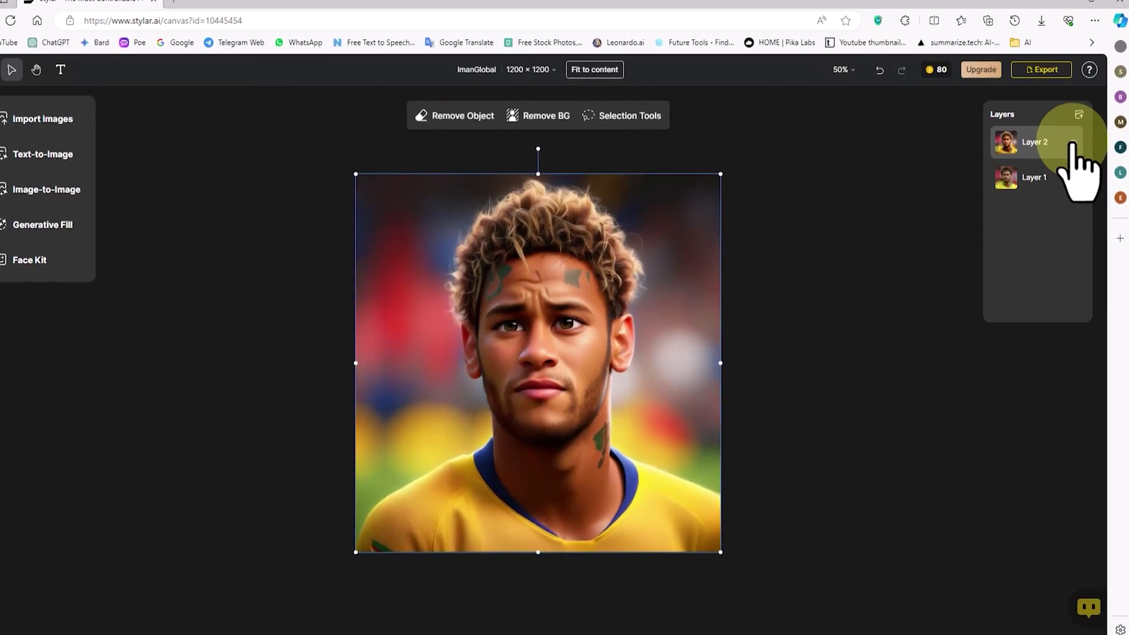
{"action": "left_click", "coordinate": [1072, 144]}
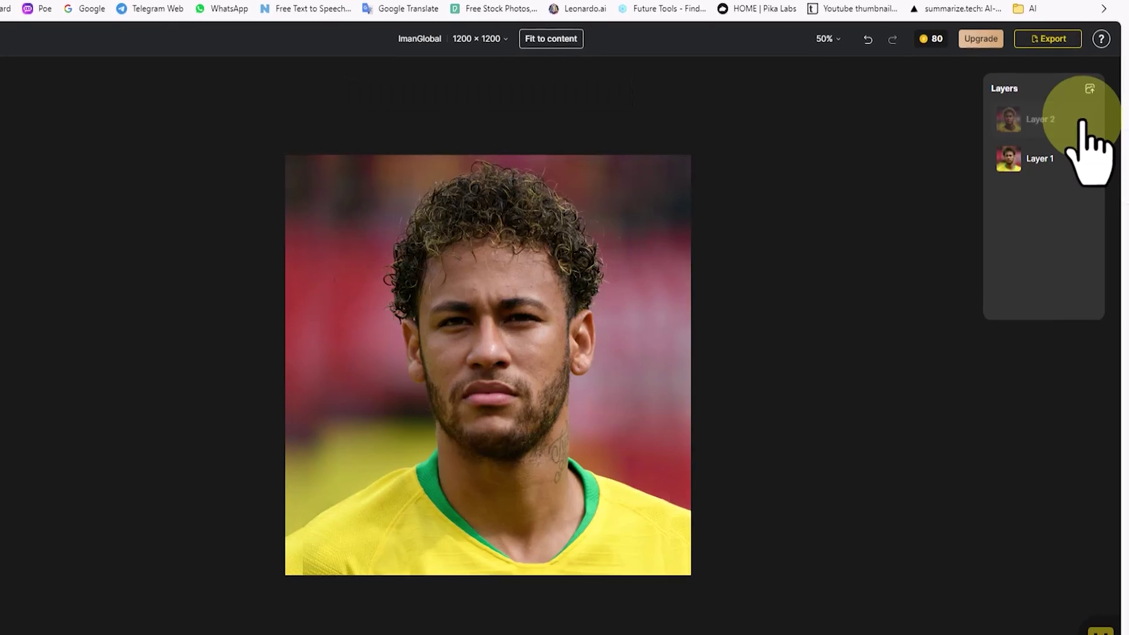
{"action": "left_click", "coordinate": [1076, 158]}
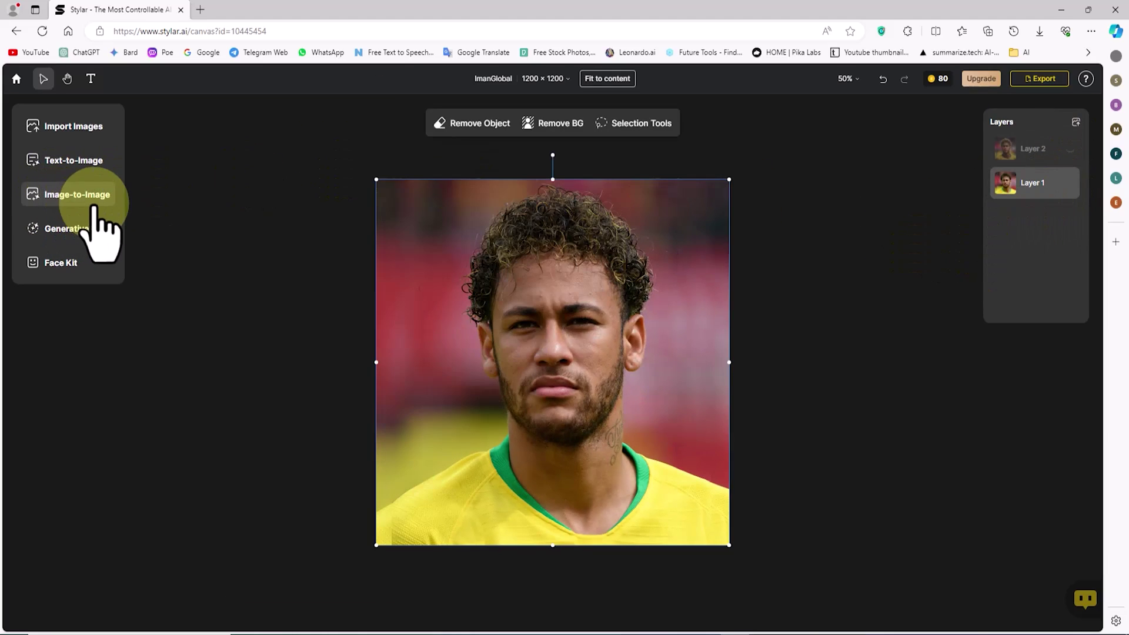
Place another cartoon result as Layer 3, compare it with the photo, and leave it hidden.
{"action": "left_click", "coordinate": [83, 194]}
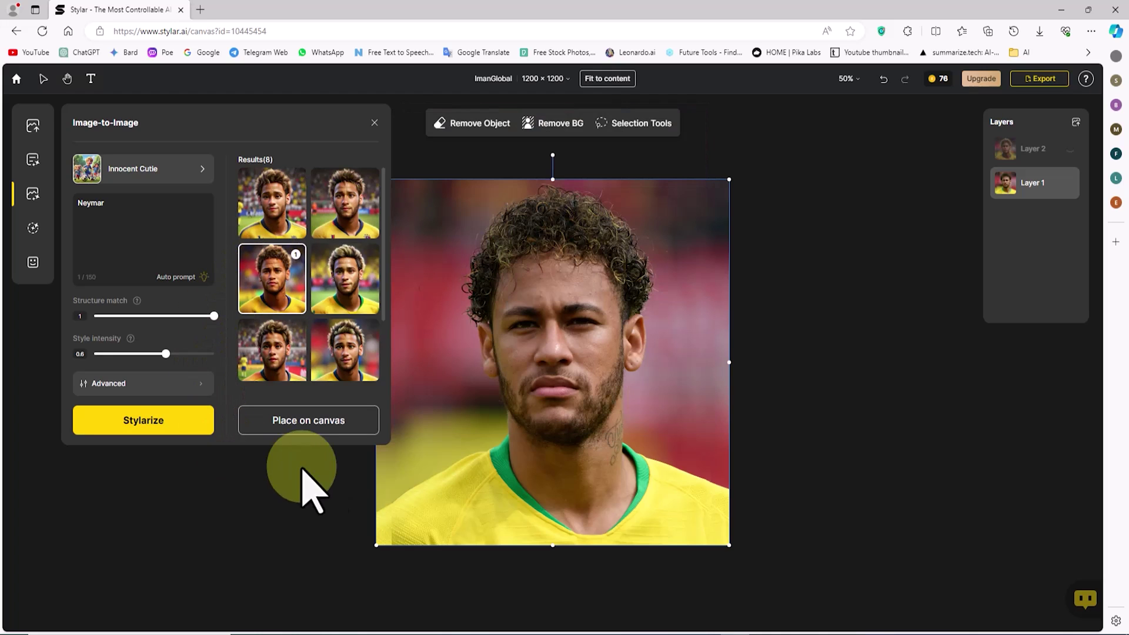
{"action": "left_click", "coordinate": [360, 425]}
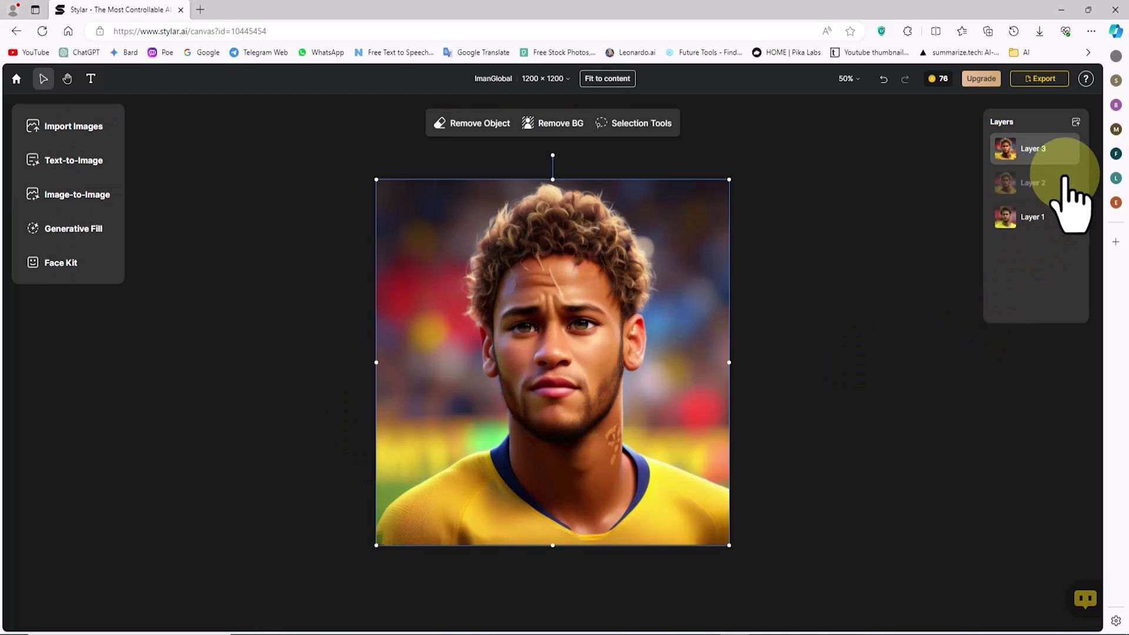
{"action": "left_click", "coordinate": [1063, 150]}
{"action": "left_click", "coordinate": [1063, 151]}
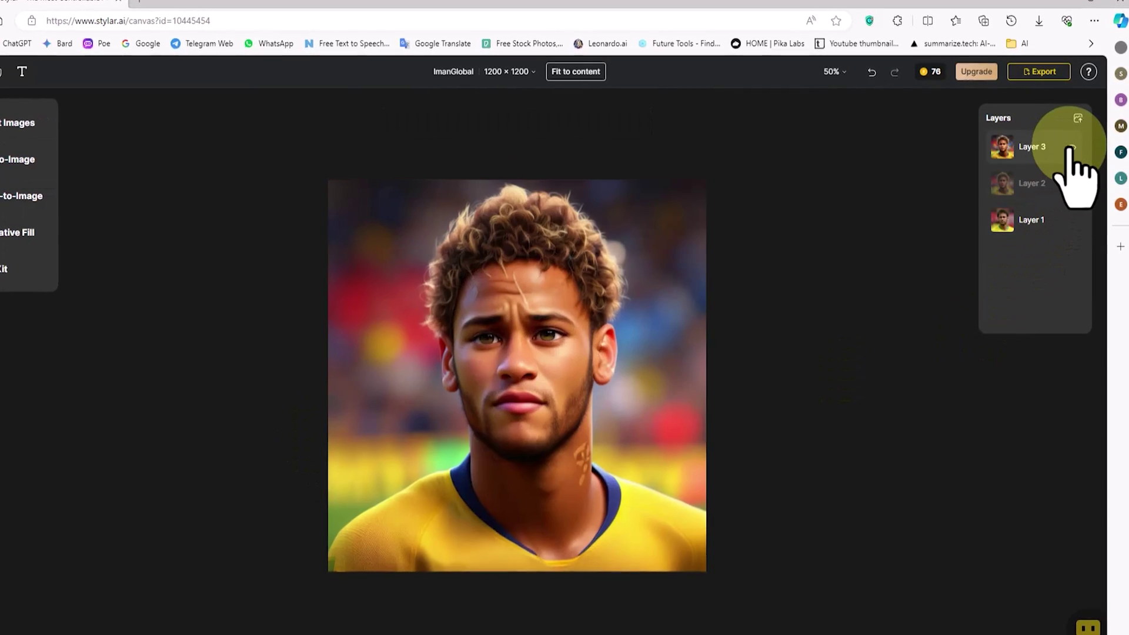
{"action": "left_click", "coordinate": [1063, 151]}
{"action": "left_click", "coordinate": [1067, 151]}
{"action": "left_click", "coordinate": [1067, 151]}
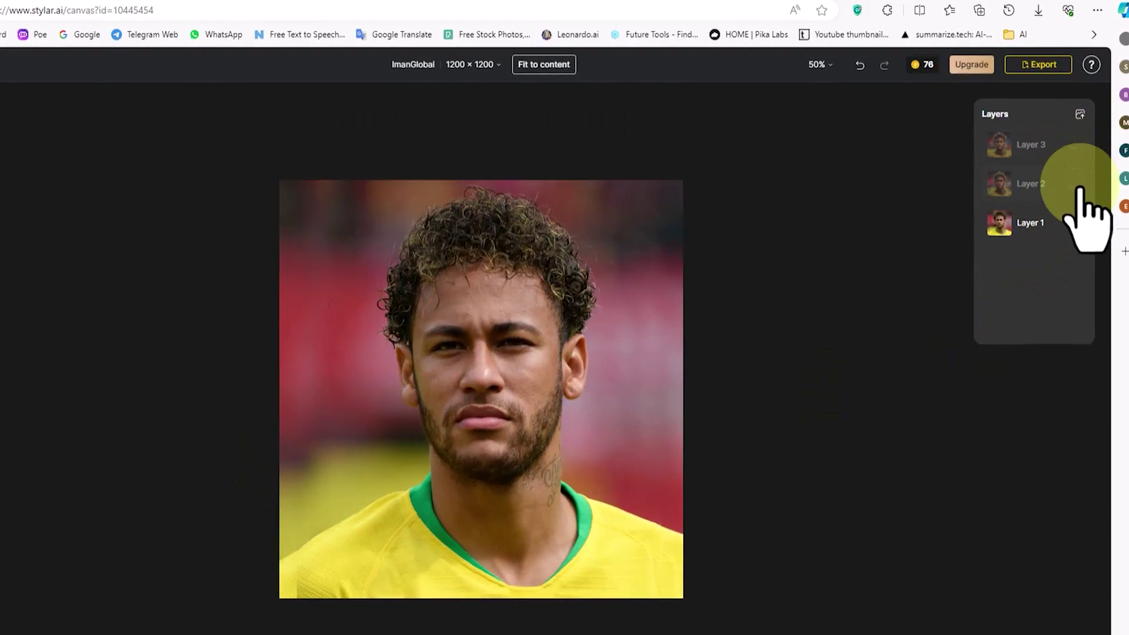
Toggle Layer 2 to compare, leaving its cartoon visible on the canvas.
{"action": "left_click", "coordinate": [1072, 184]}
{"action": "left_click", "coordinate": [1072, 185]}
{"action": "left_click", "coordinate": [1072, 185]}
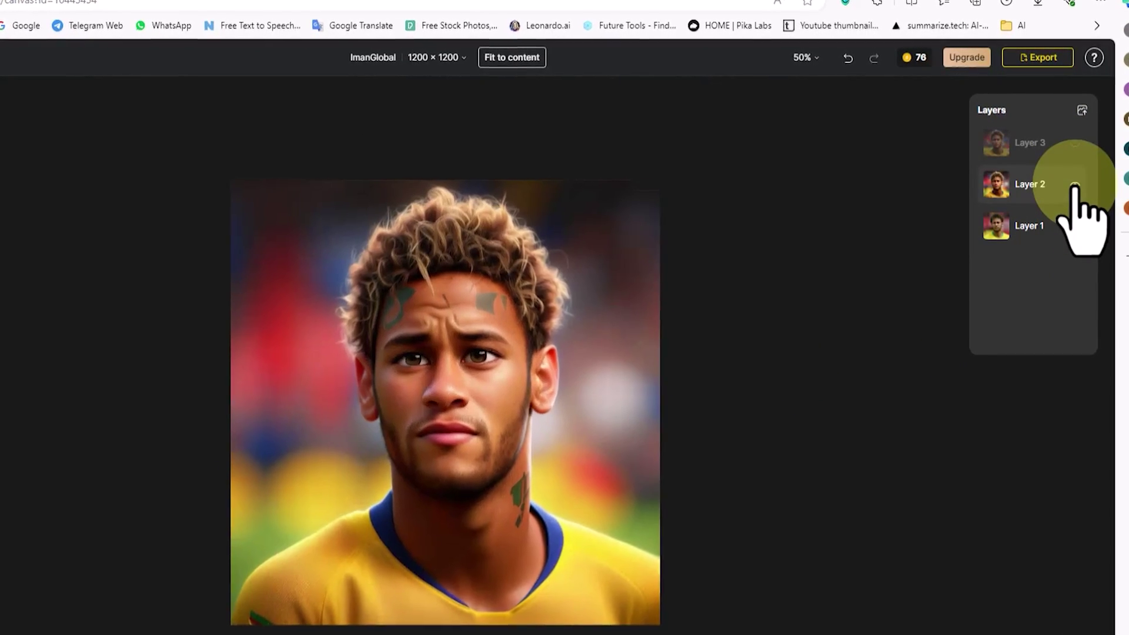
{"action": "left_click", "coordinate": [1072, 185]}
{"action": "left_click", "coordinate": [1074, 186]}
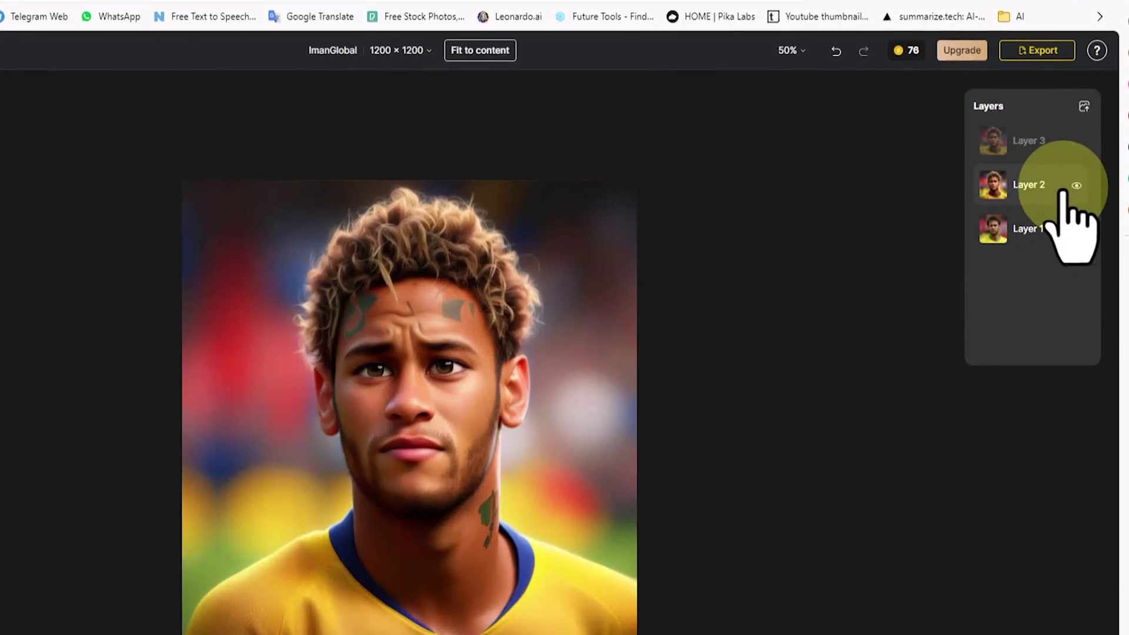
Export the canvas as a JPG and check the downloaded ImanGlobal.jpg in Photos.
{"action": "left_click", "coordinate": [1065, 50]}
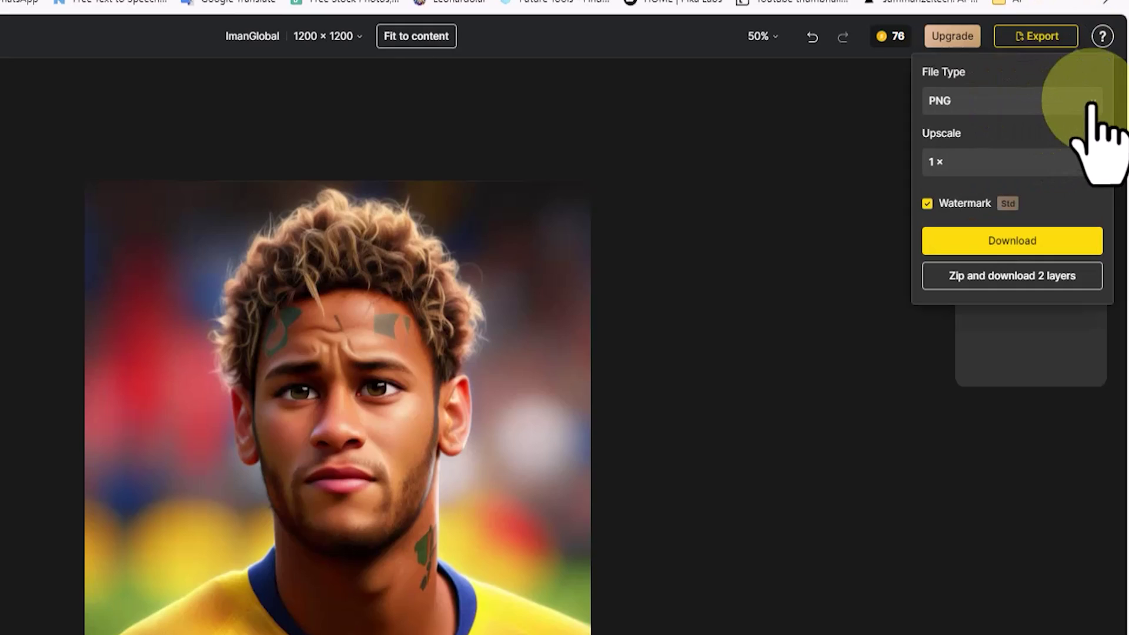
{"action": "left_click", "coordinate": [1082, 103]}
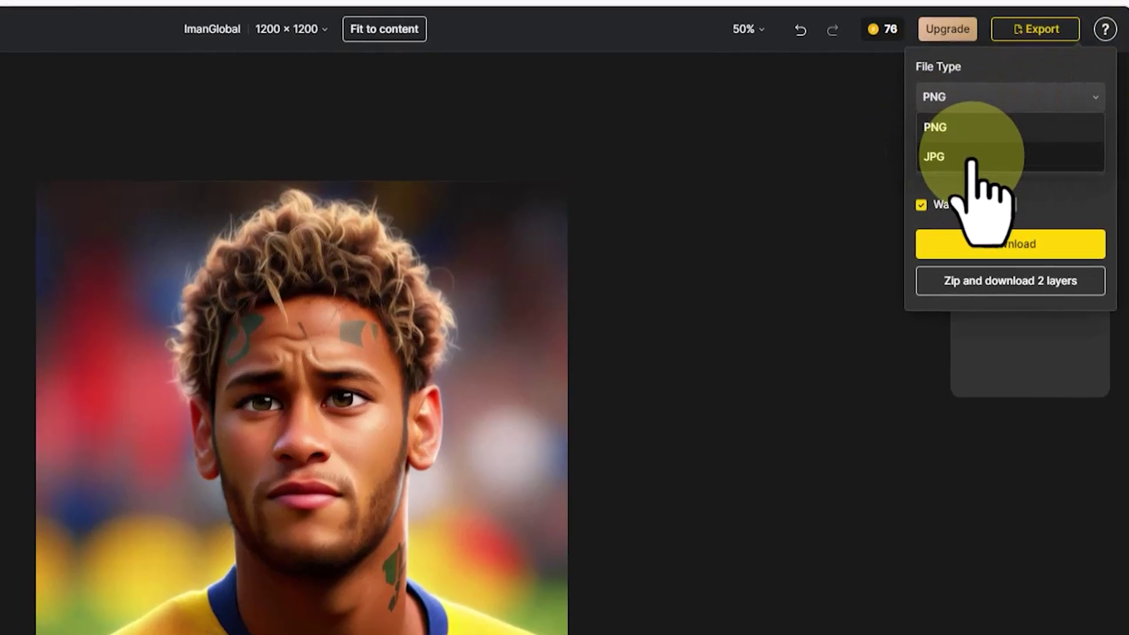
{"action": "left_click", "coordinate": [1022, 157]}
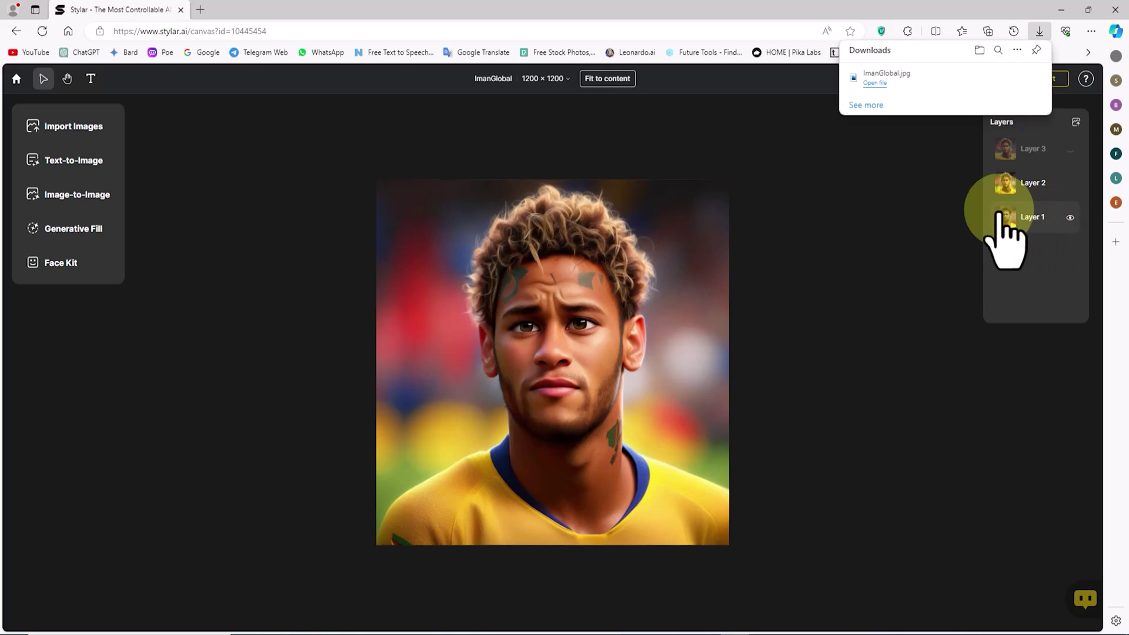
{"action": "left_click", "coordinate": [876, 82]}
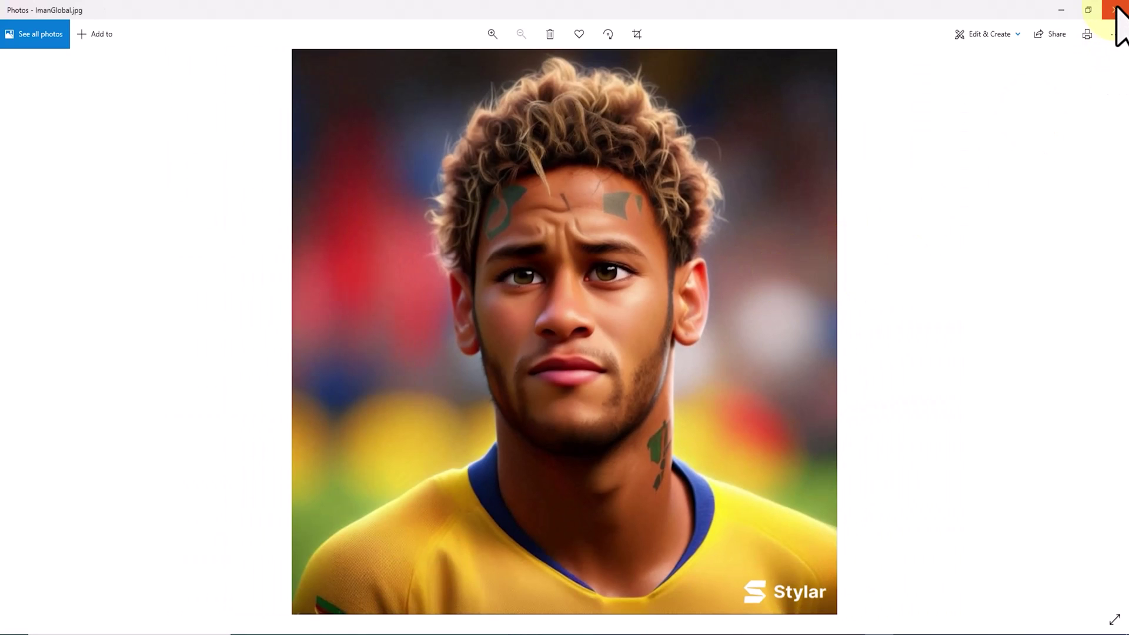
{"action": "left_click", "coordinate": [1116, 8]}
Make Layer 3 visible and download it as another JPG.
{"action": "left_click", "coordinate": [1070, 150]}
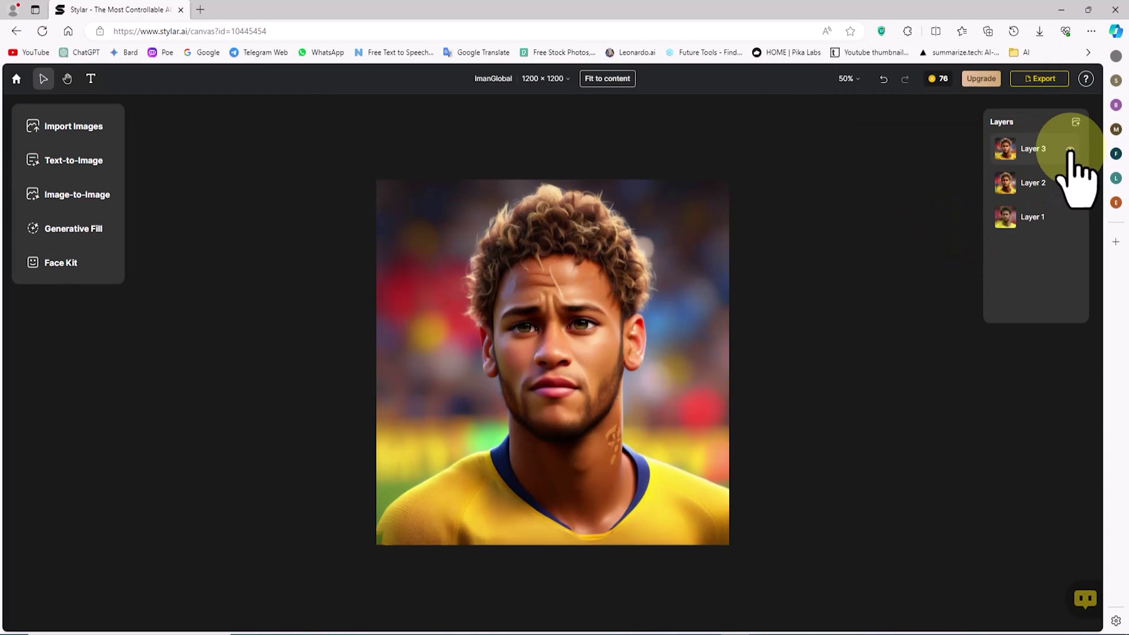
{"action": "left_click", "coordinate": [1044, 78]}
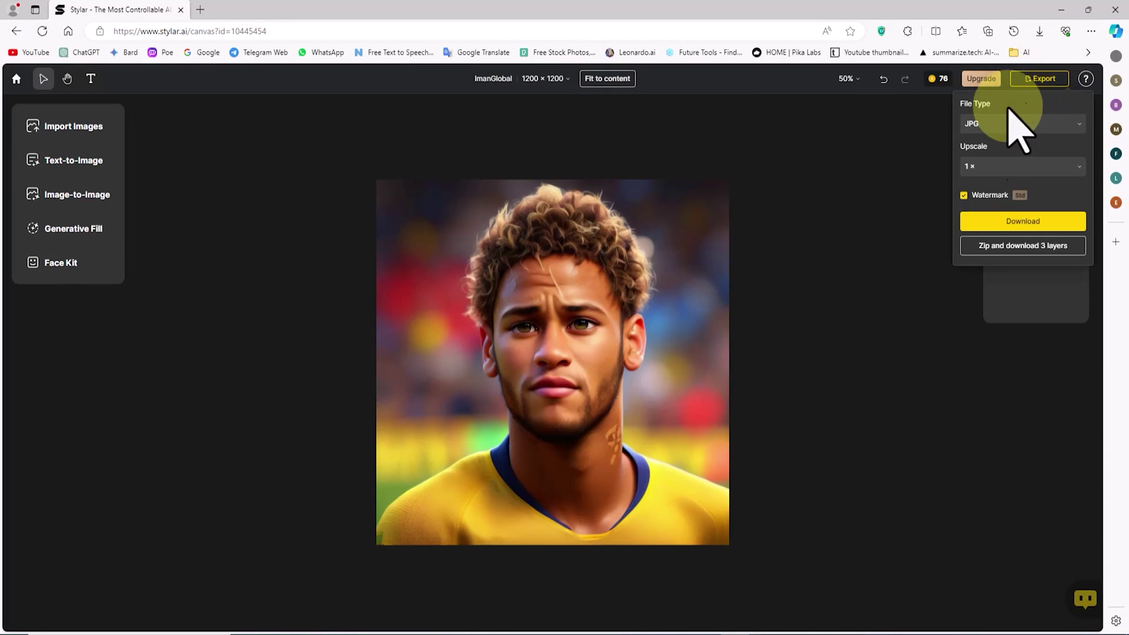
{"action": "left_click", "coordinate": [1053, 222]}
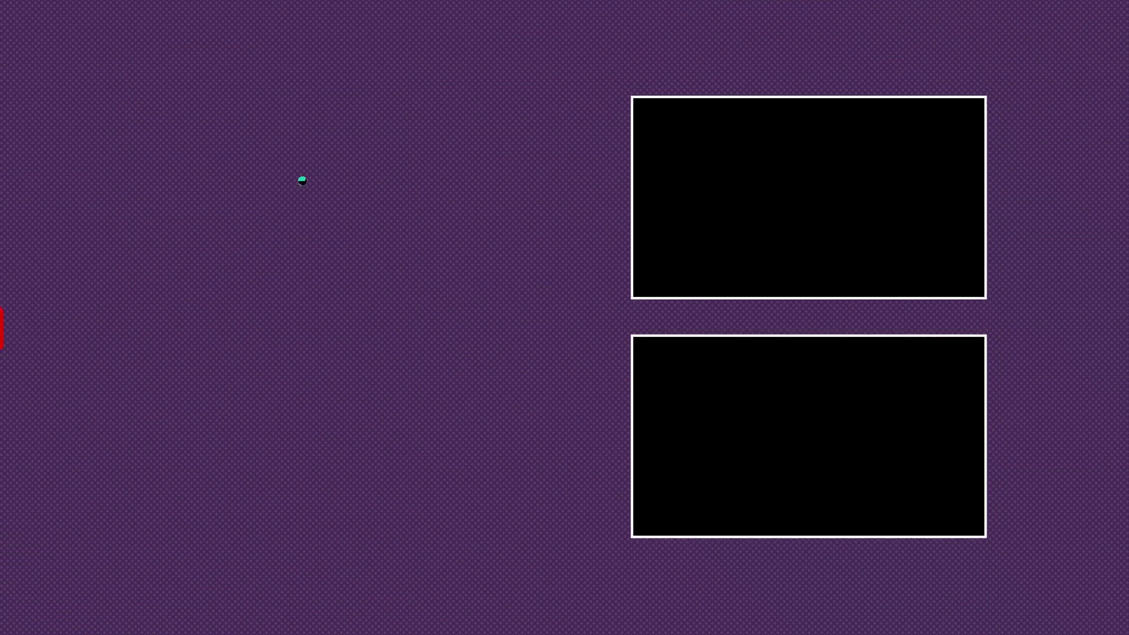